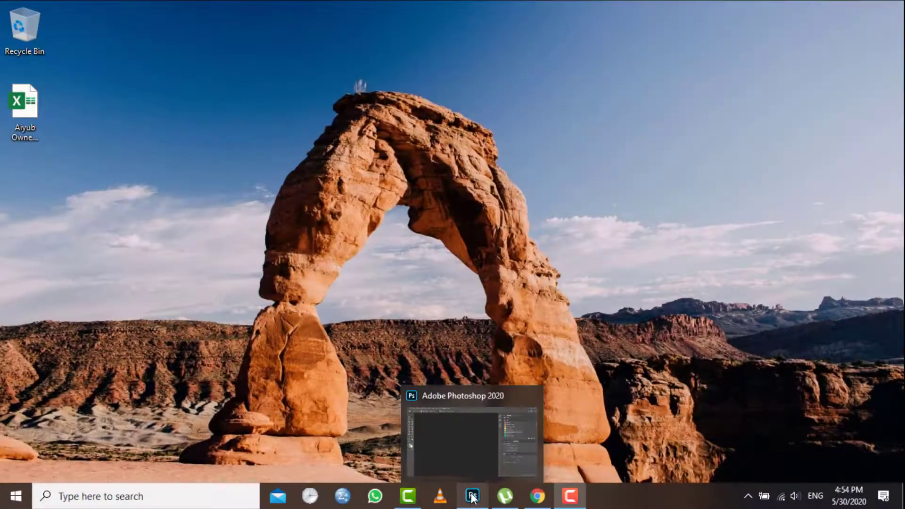
Step: Create a black-background 1920×1080, 300 ppi document named Feather, then add empty Layer 1
left_click(472, 496)
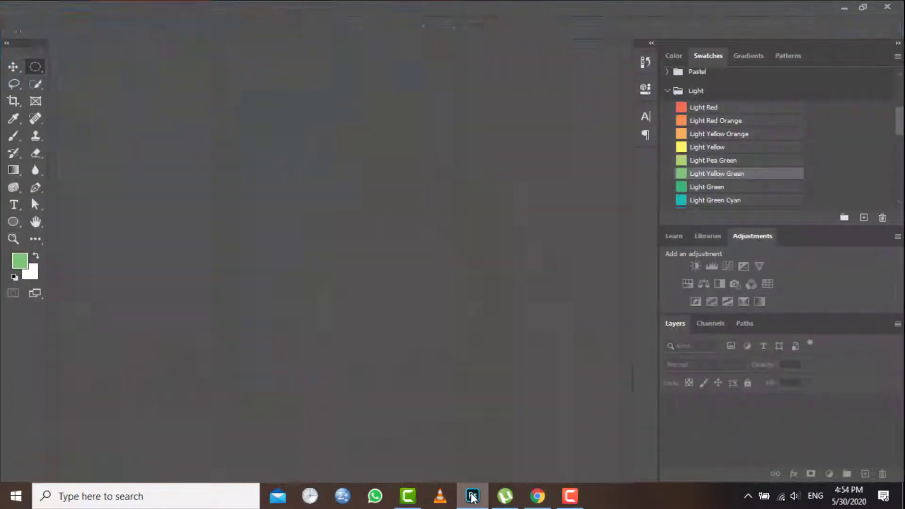
left_click(22, 7)
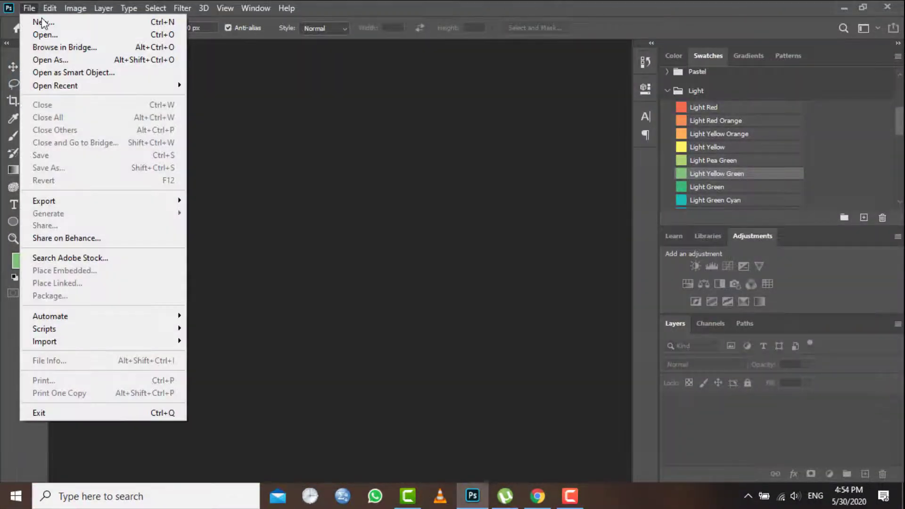
left_click(42, 22)
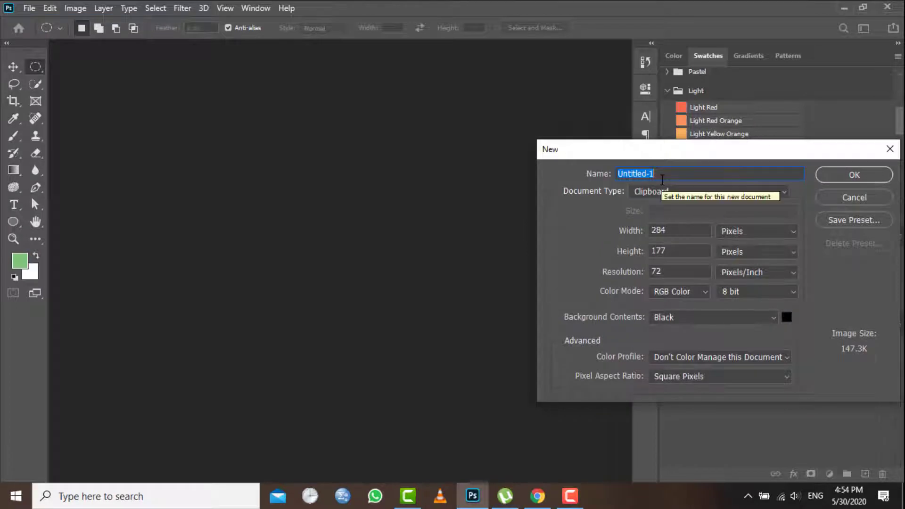
type("Feather")
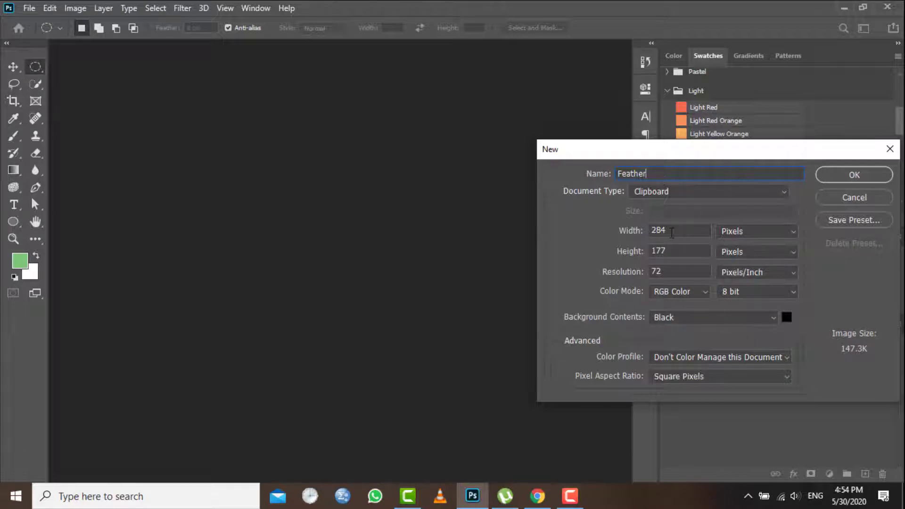
left_click_drag(672, 233, 651, 236)
type("192")
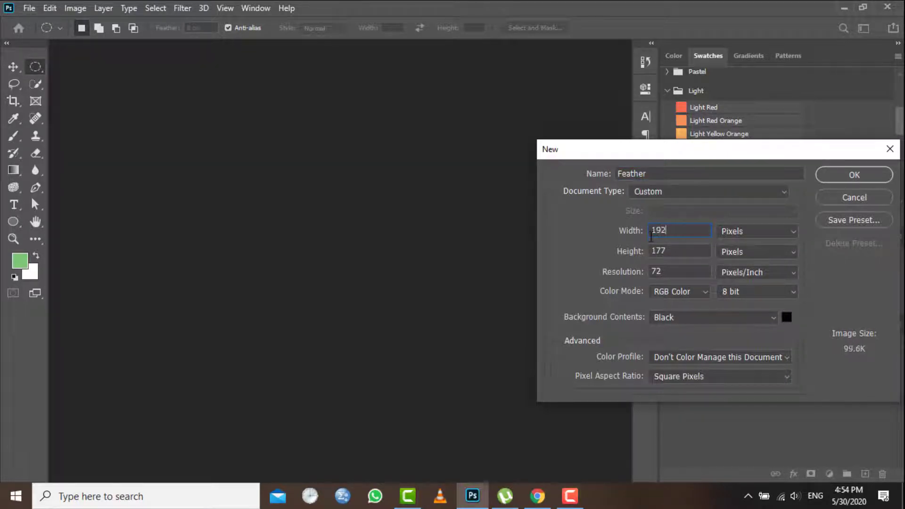
type("0")
left_click_drag(700, 258, 651, 255)
type("108")
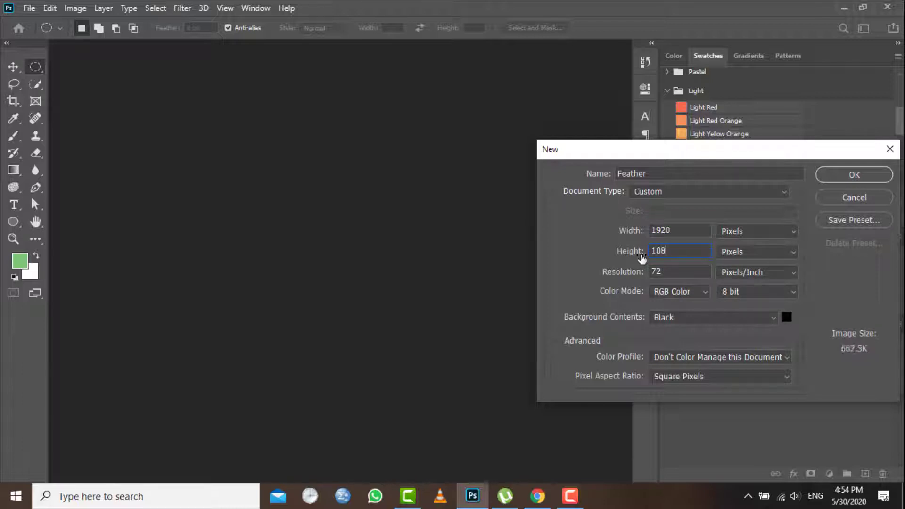
type("0")
key("Tab")
type("300")
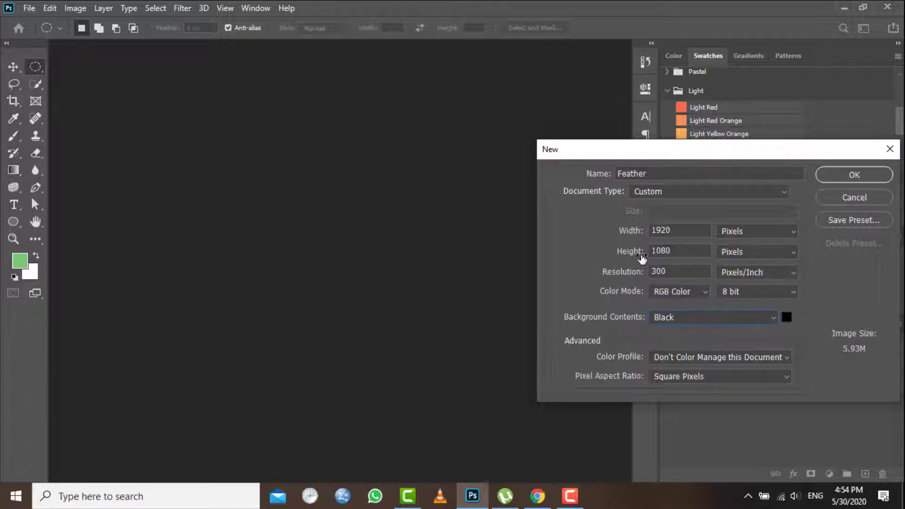
left_click(873, 175)
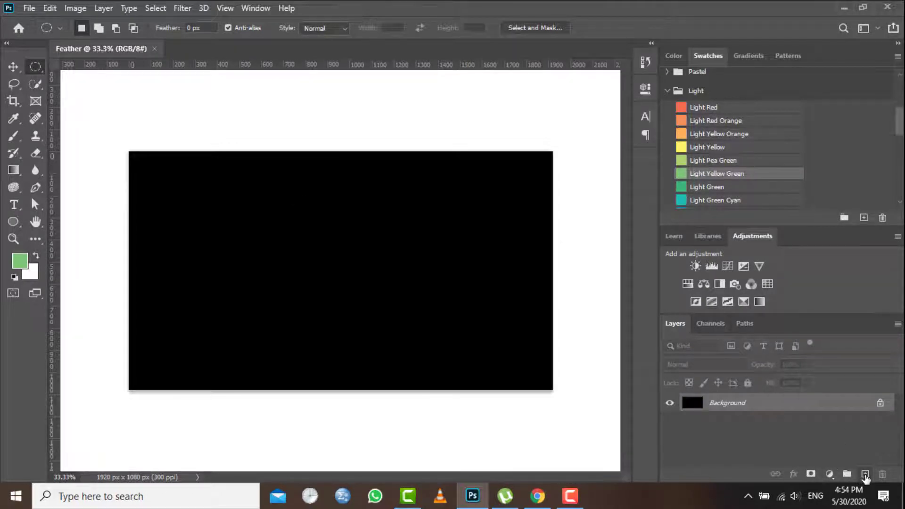
left_click(865, 475)
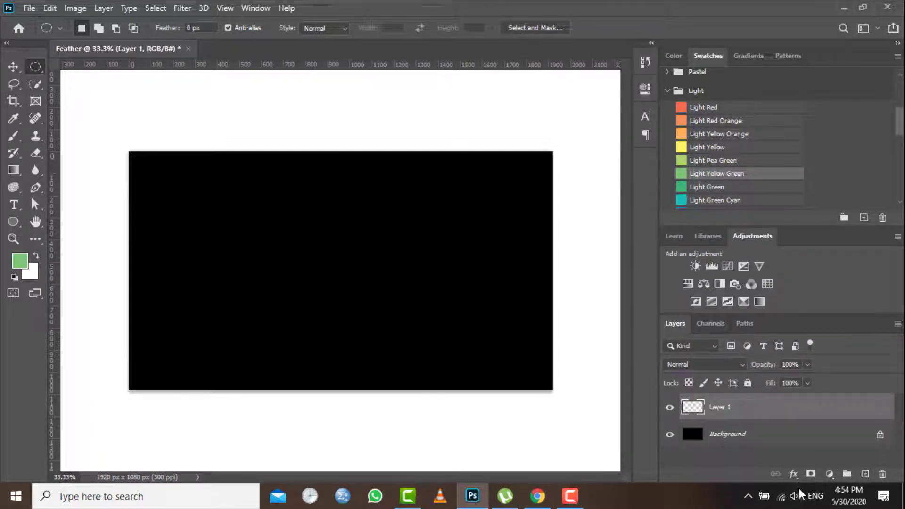
Step: In Chrome, preview the Cute Girl stock photos result and copy the image
left_click(537, 496)
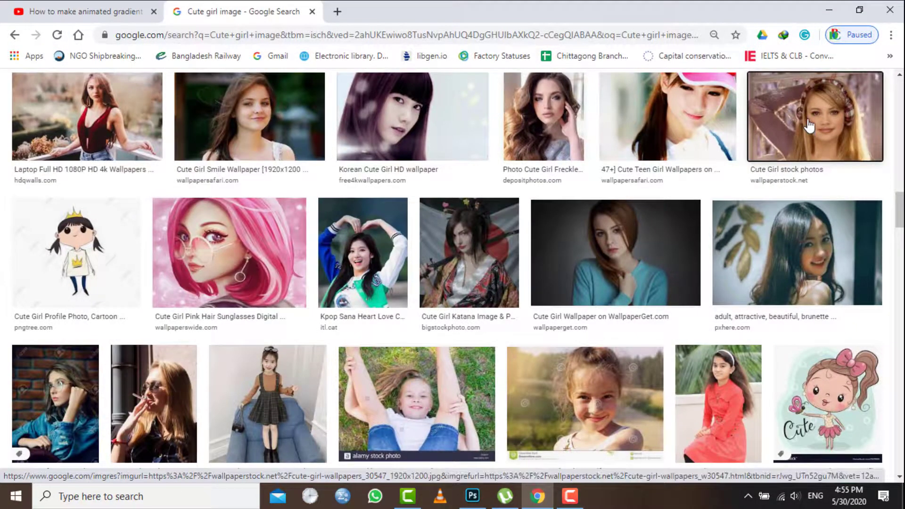
left_click(809, 127)
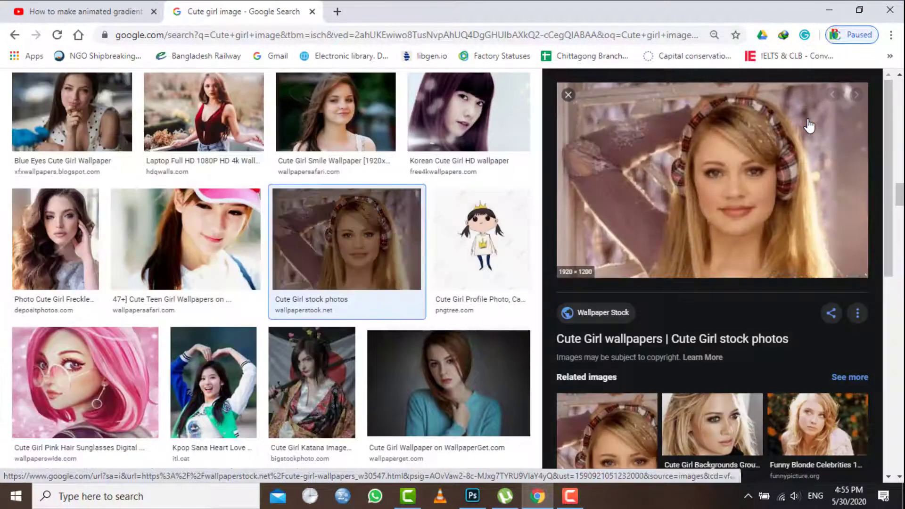
right_click(668, 154)
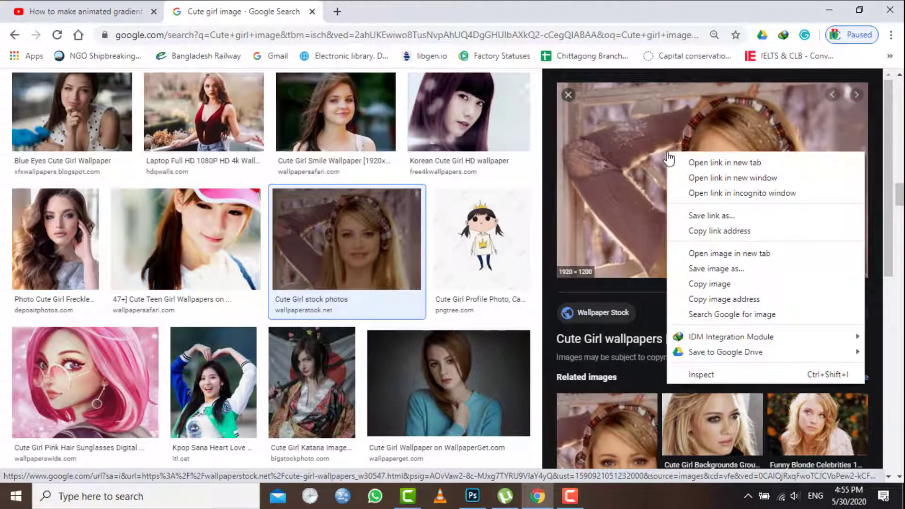
left_click(710, 284)
Step: Paste the copied woman's photo into Layer 1 of the Feather document
left_click(472, 496)
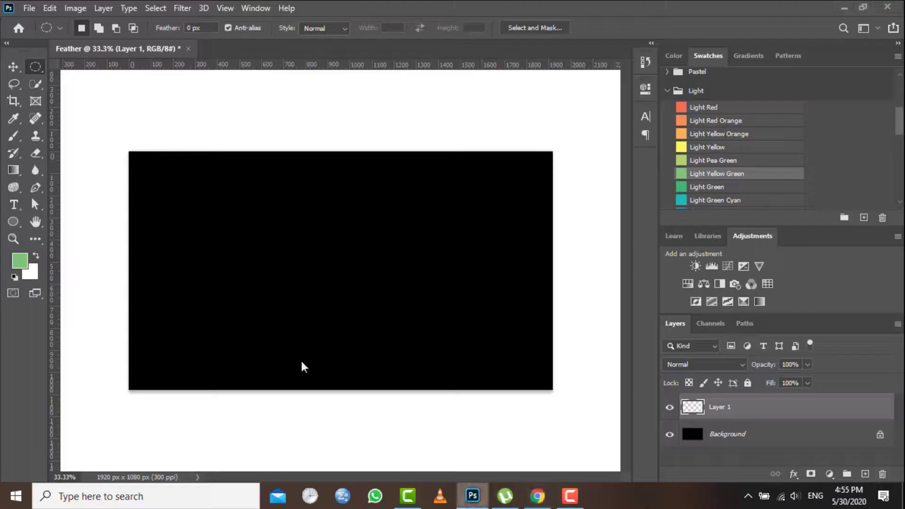
left_click(50, 8)
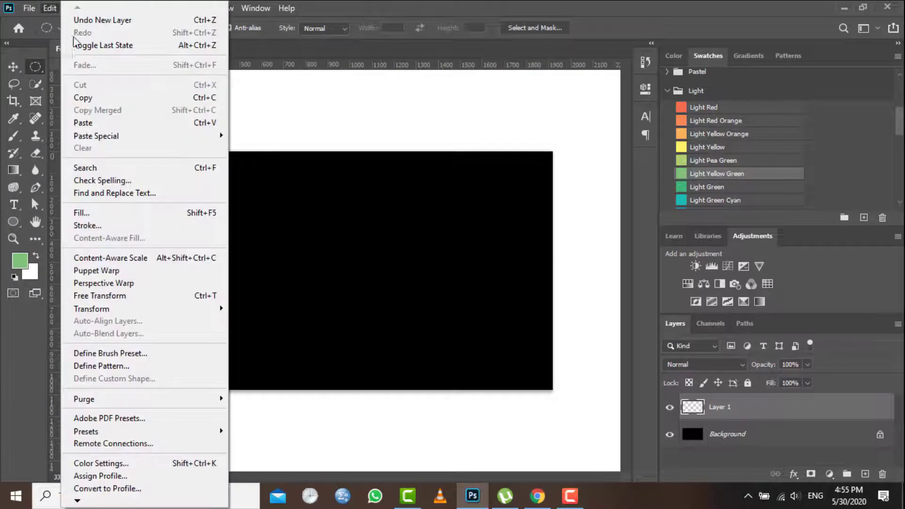
left_click(82, 123)
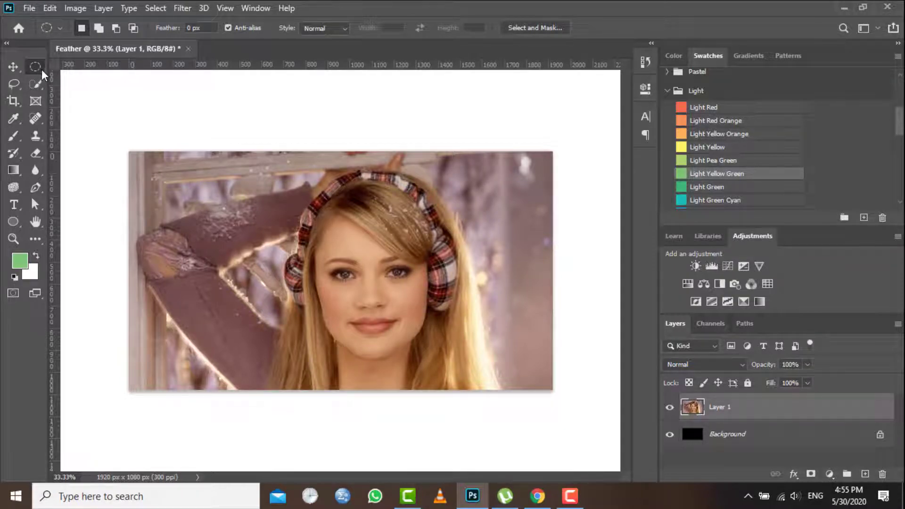
right_click(43, 72)
Step: Draw an elliptical circle selection around the face and headband, nudging it left
mouse_move(291, 166)
left_mouse_down()
mouse_move(452, 460)
mouse_move(514, 460)
left_mouse_up()
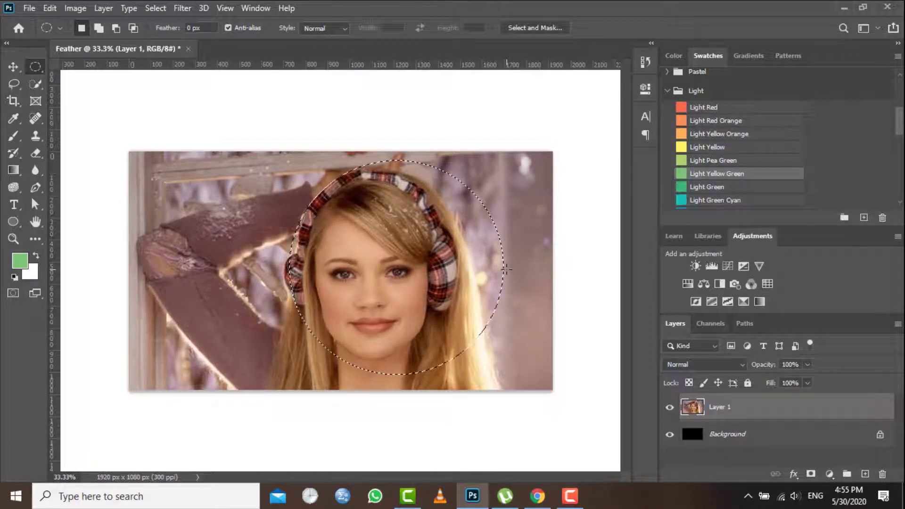
key("shift+Left")
key("shift+Left")
key("shift+Left")
key("shift+Left")
key("shift+Left")
key("shift+Left")
key("shift+Left")
key("shift+Left")
key("shift+Left")
key("shift+Left")
key("shift+Left")
key("shift+Left")
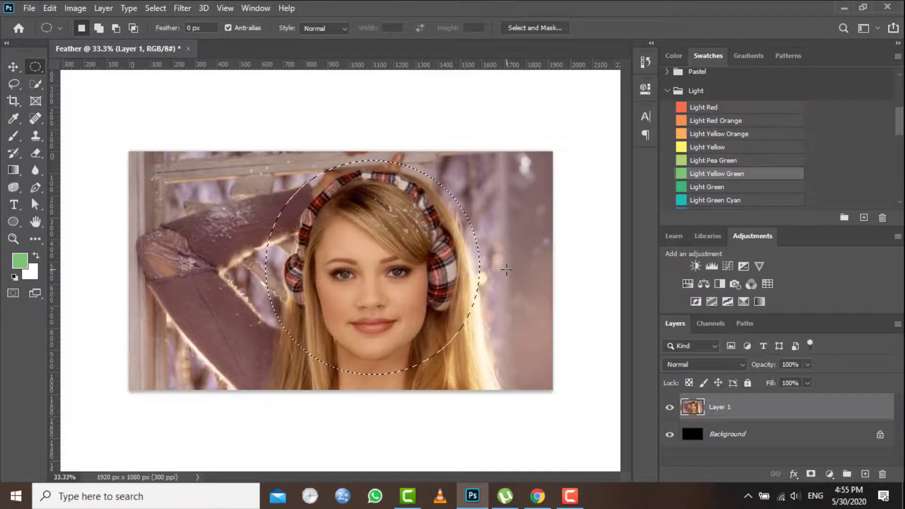
key("shift+Left")
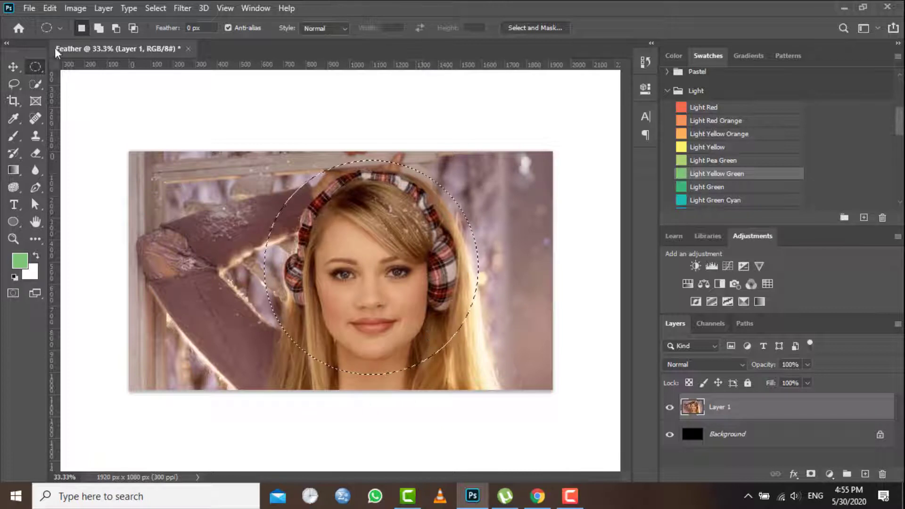
left_click(156, 8)
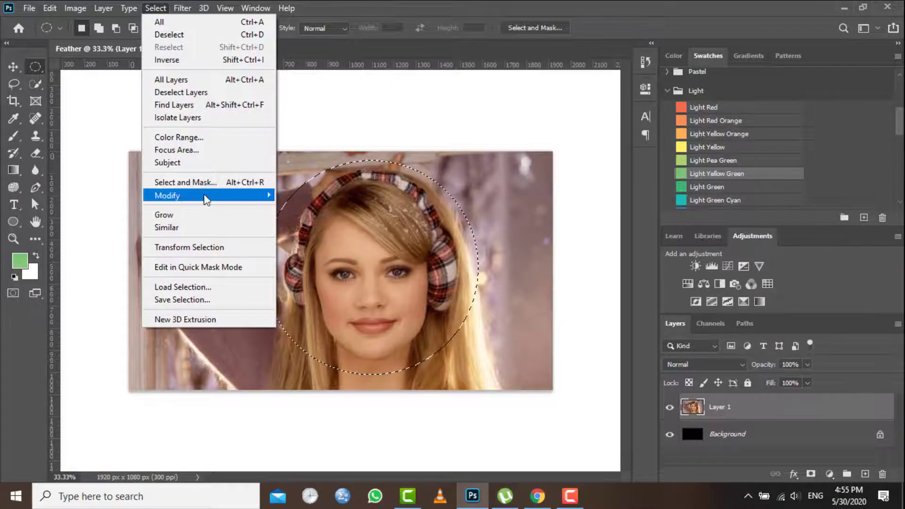
mouse_move(168, 195)
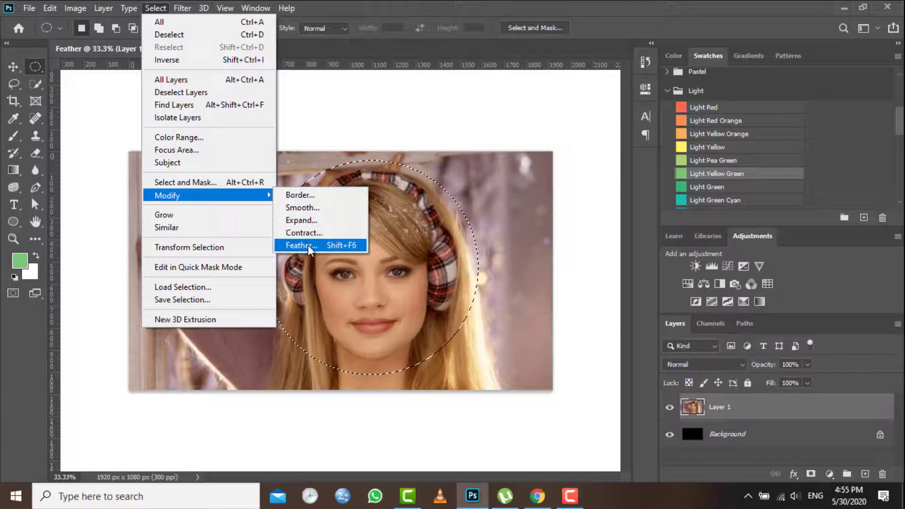
Step: Apply a 5-pixel Feather Radius to the circular face selection
left_click(315, 245)
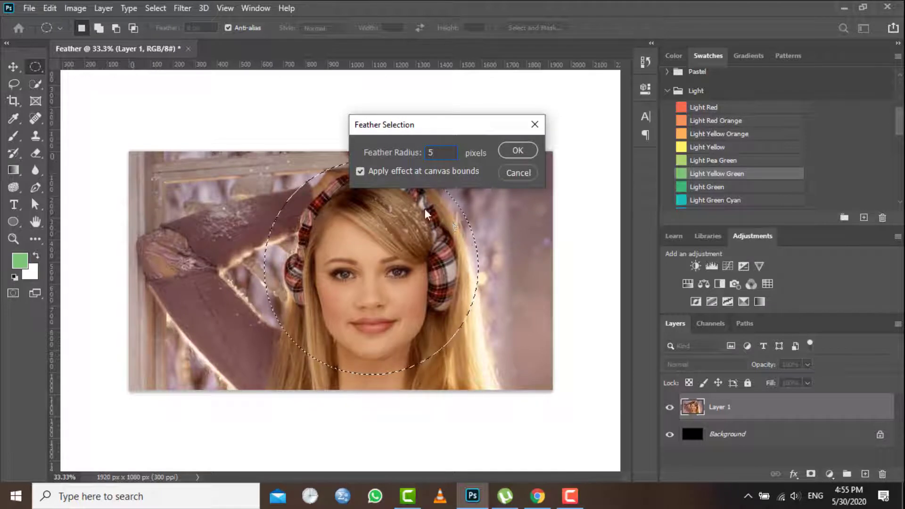
left_click(518, 150)
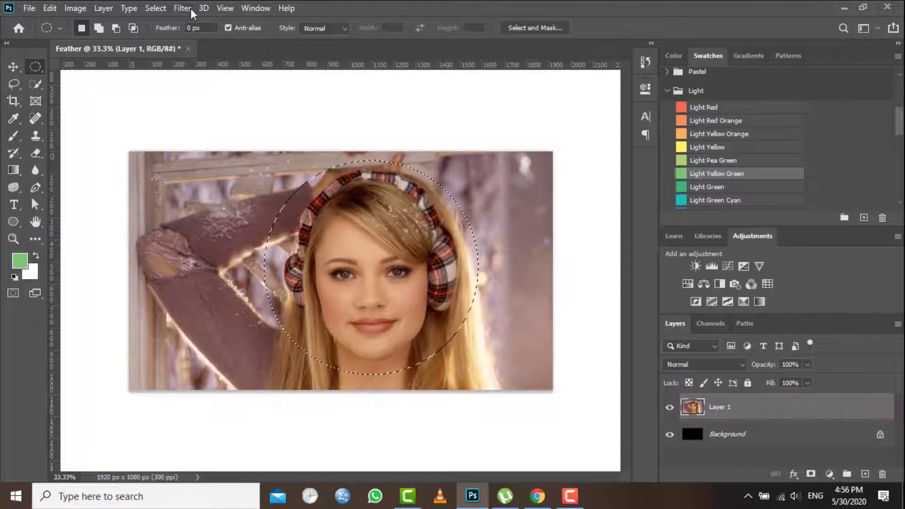
Step: Invert the selection, fill it with Light Red Orange, then deselect
left_click(155, 8)
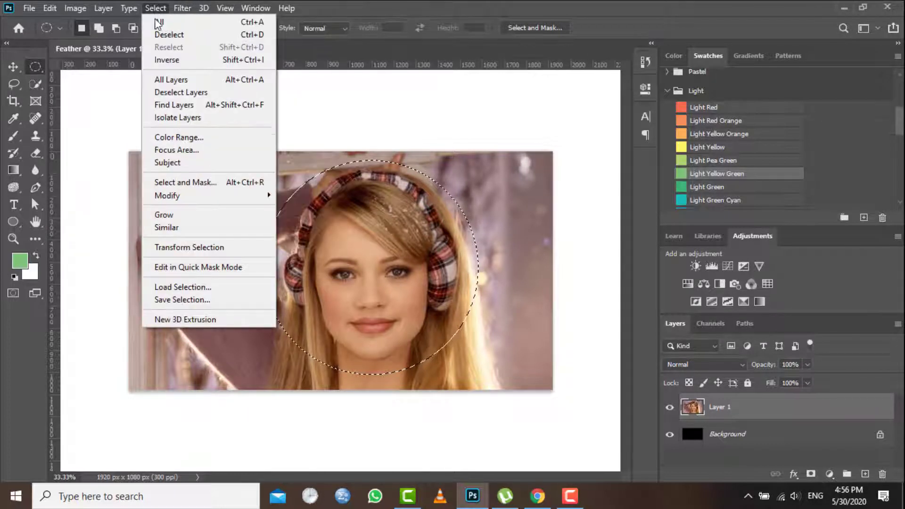
left_click(178, 62)
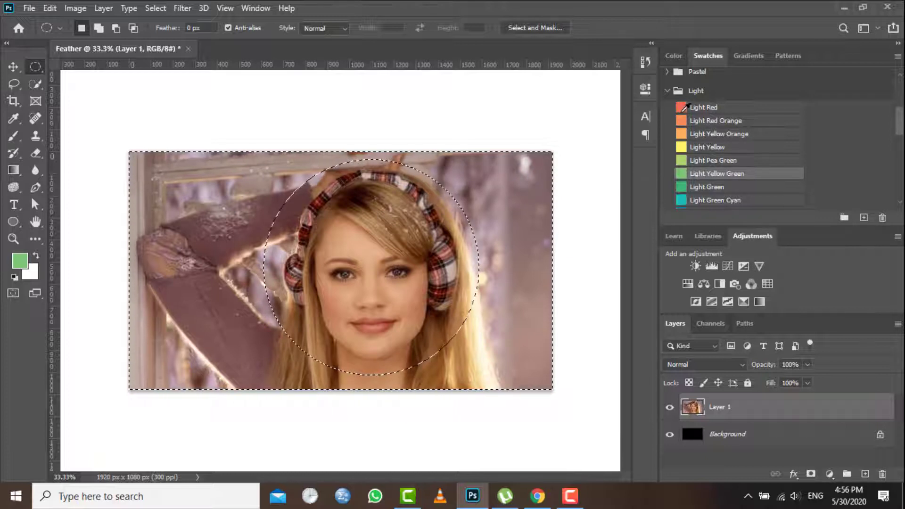
left_click(684, 120)
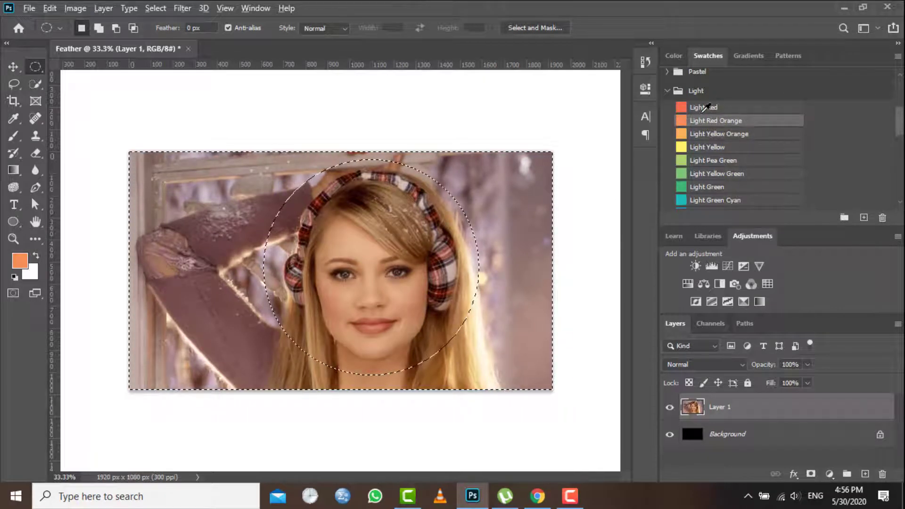
key("alt+BackSpace")
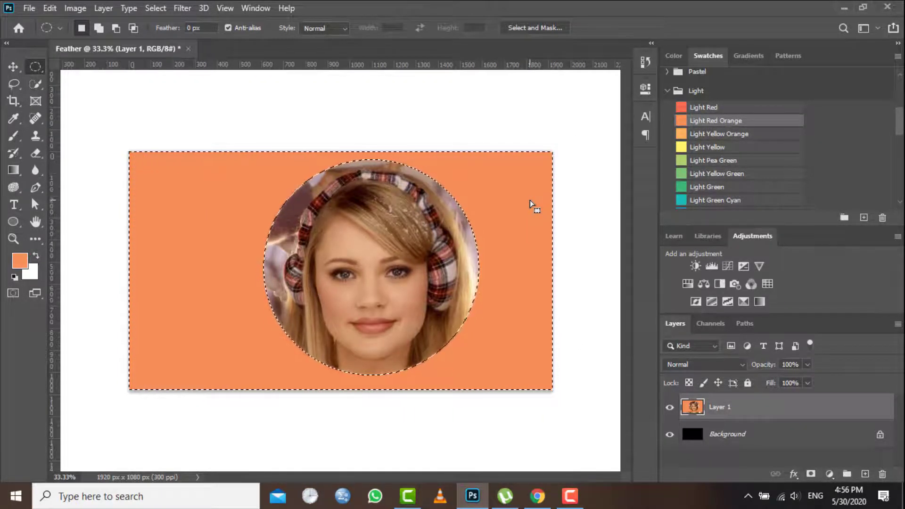
left_click(157, 9)
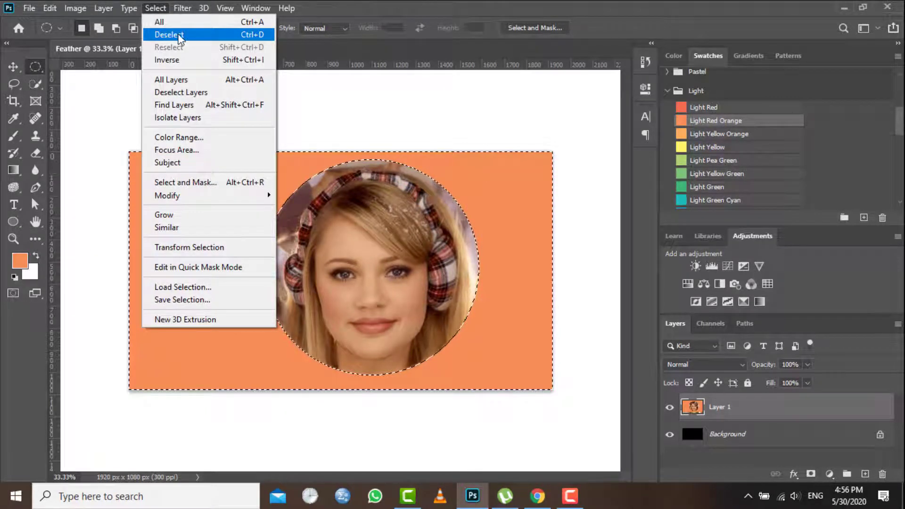
left_click(169, 36)
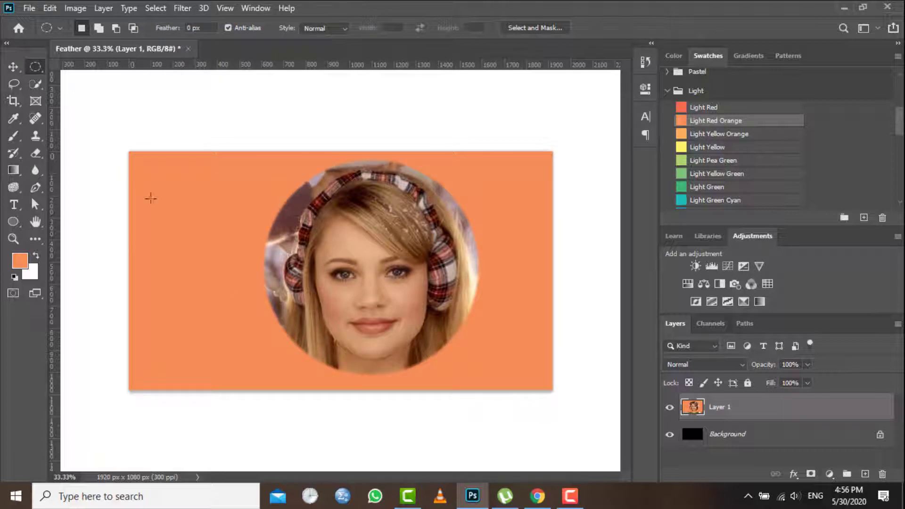
Step: Save the image as a PNG named Feather in the Intro > PNG file folder
left_click(26, 7)
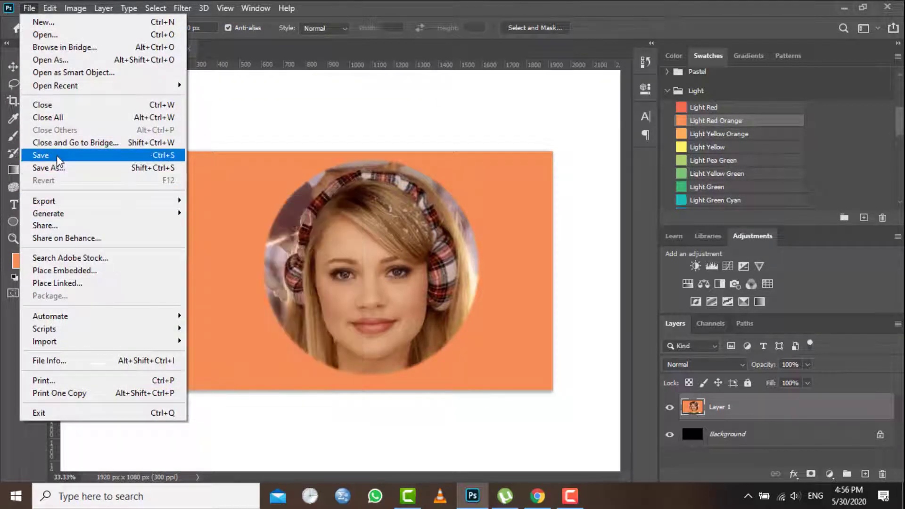
left_click(55, 158)
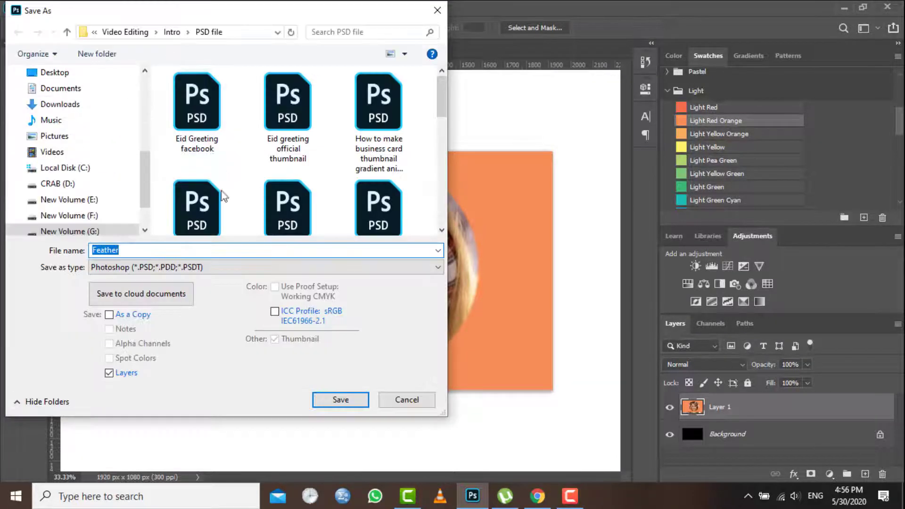
left_click(253, 272)
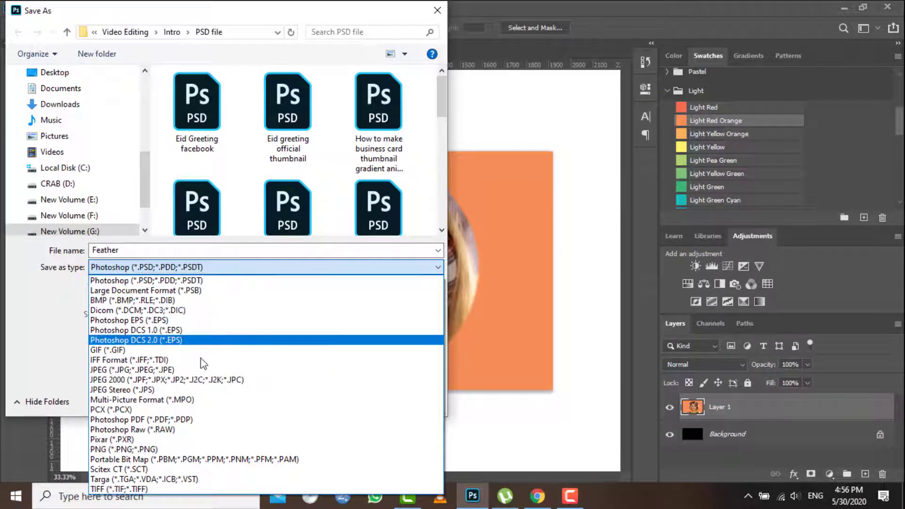
left_click(157, 450)
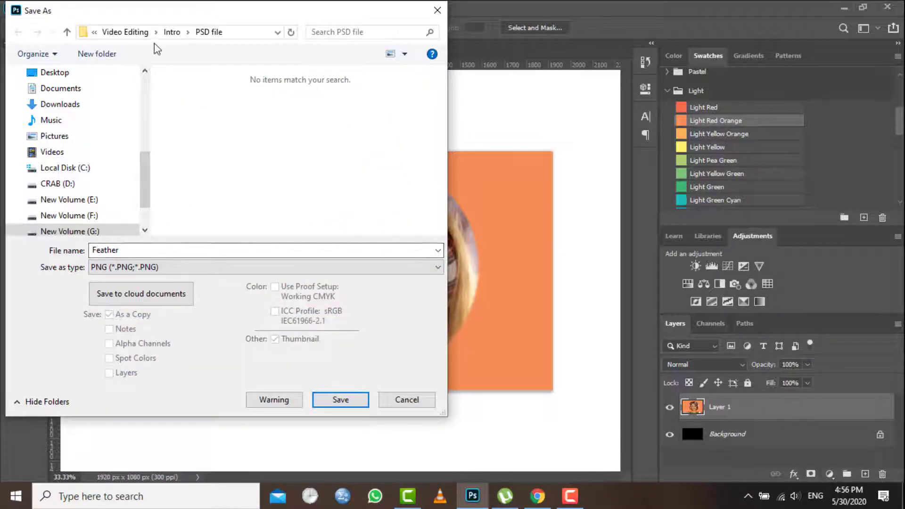
left_click(178, 34)
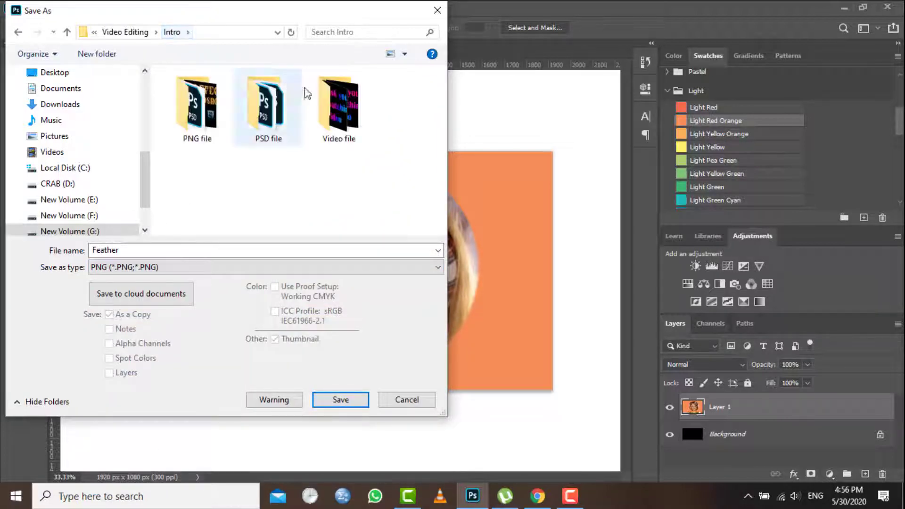
left_click(208, 118)
double_click(208, 117)
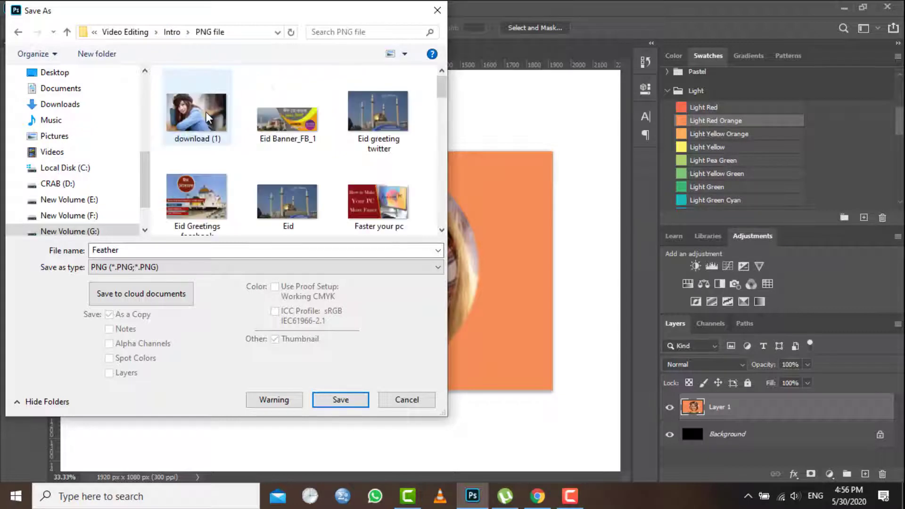
left_click(323, 402)
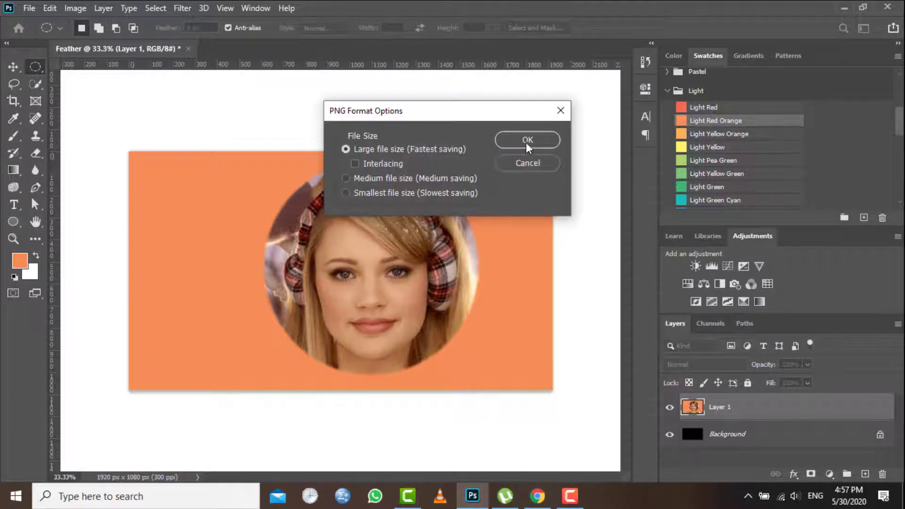
left_click(528, 140)
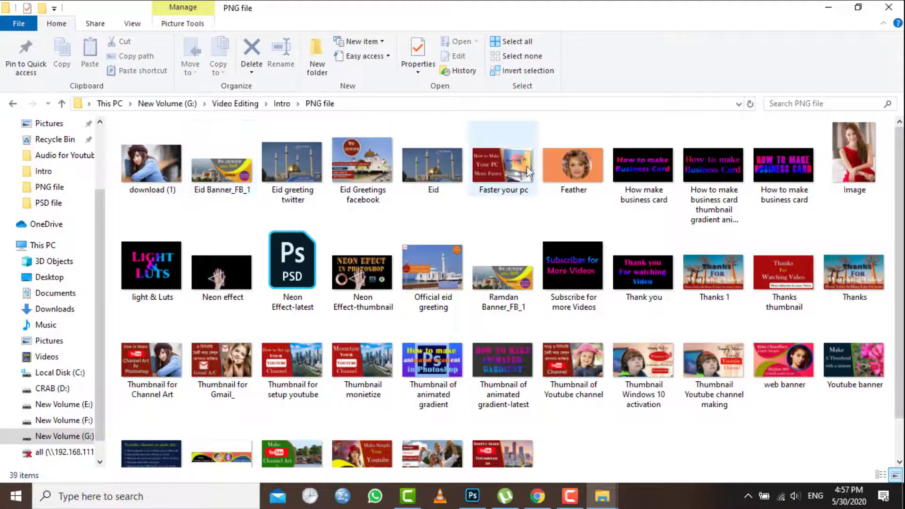
Step: Open the saved Feather PNG in Paint and minimise File Explorer
left_click(566, 166)
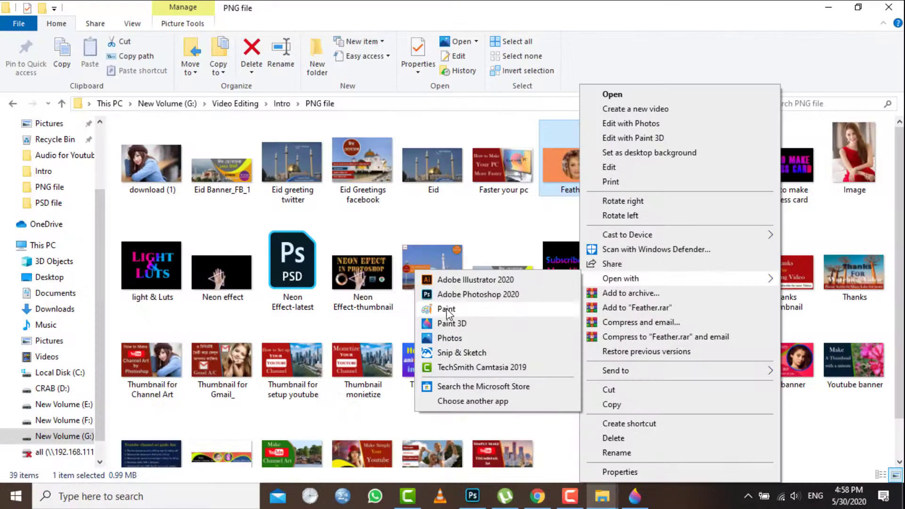
left_click(447, 309)
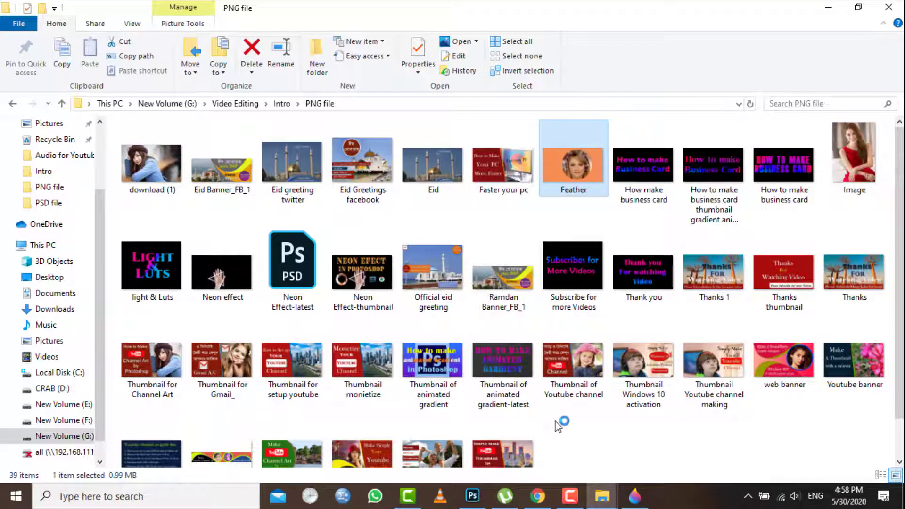
left_click(636, 497)
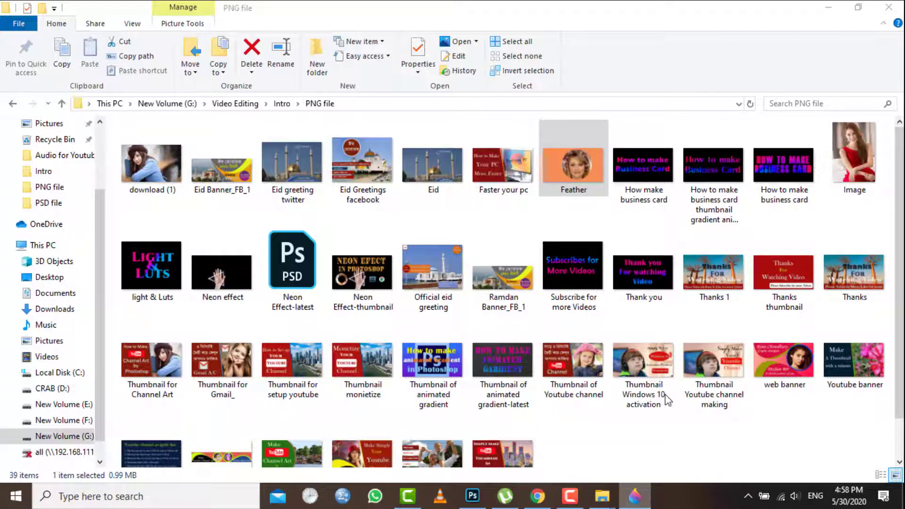
left_click(828, 8)
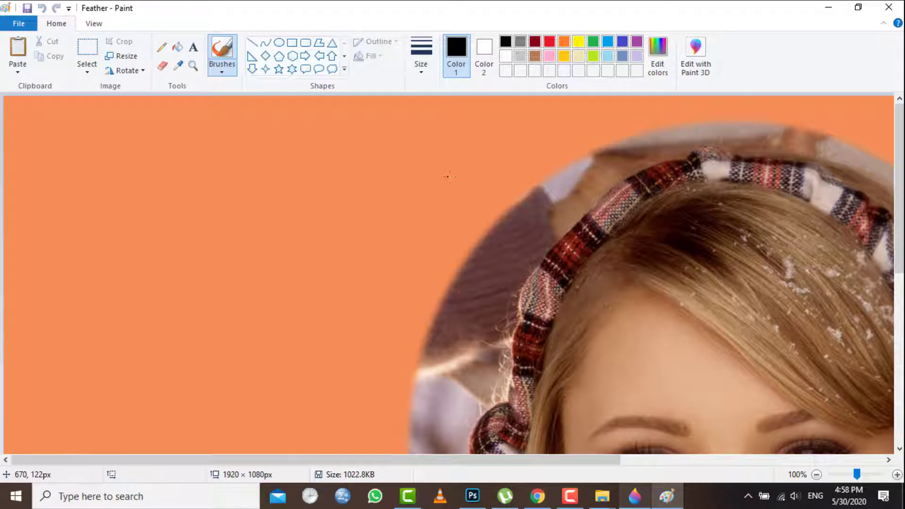
Step: Zoom Paint out to 12.5%, then back in to 25% and 50%
left_click(817, 475)
left_click(817, 475)
left_click(817, 475)
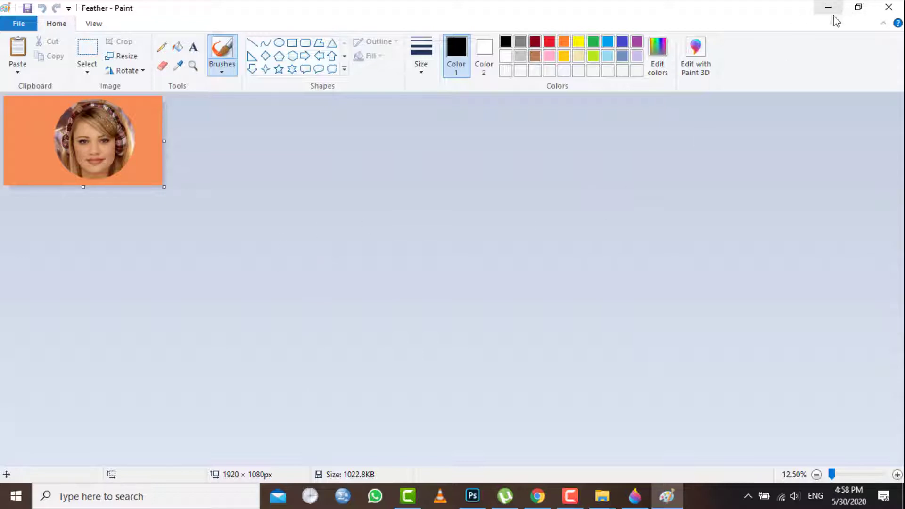
left_click(897, 475)
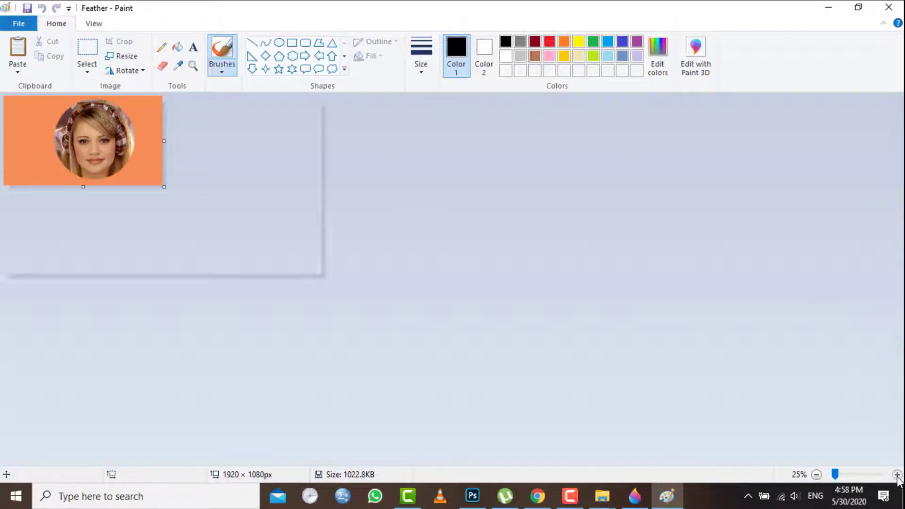
left_click(898, 475)
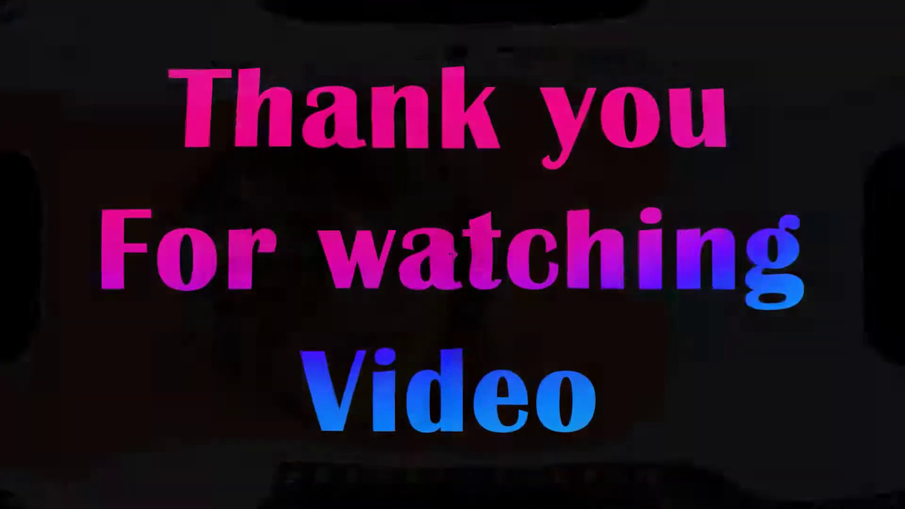